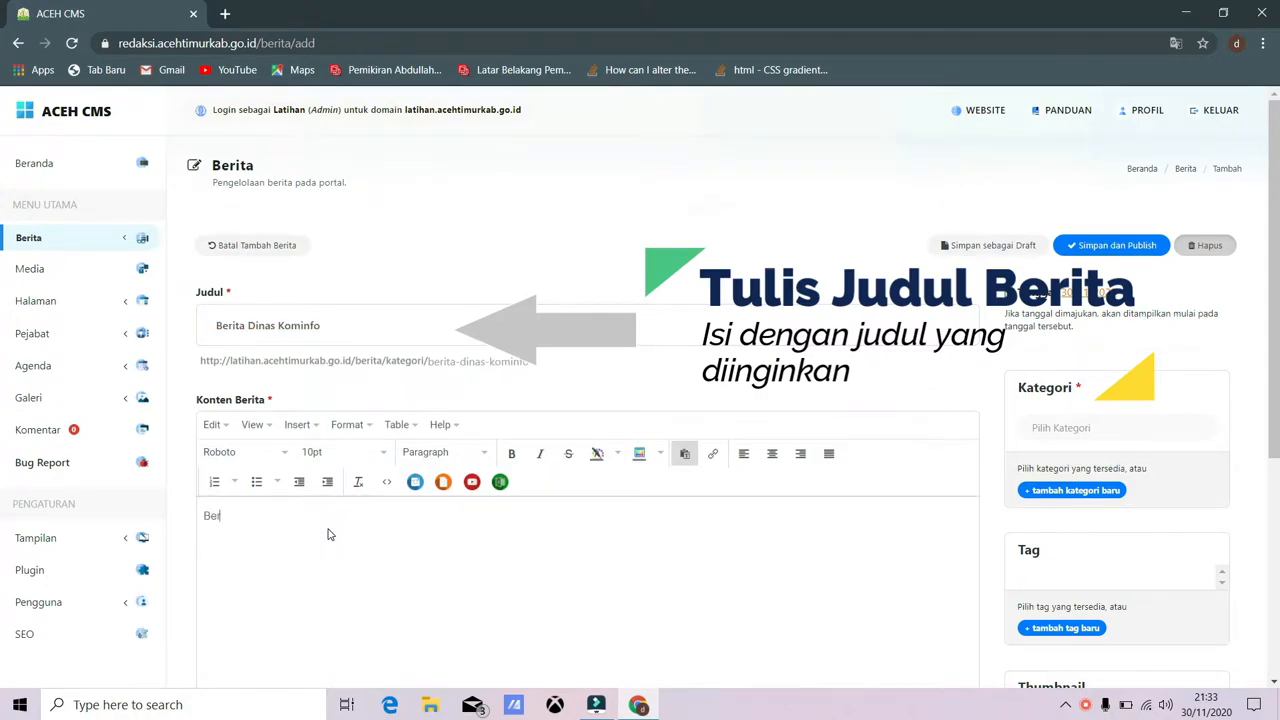
# Write the news content as "Berita ini tentang dinas kominfo" and set the category to Berita Terkini.
pyautogui.write('ita in')
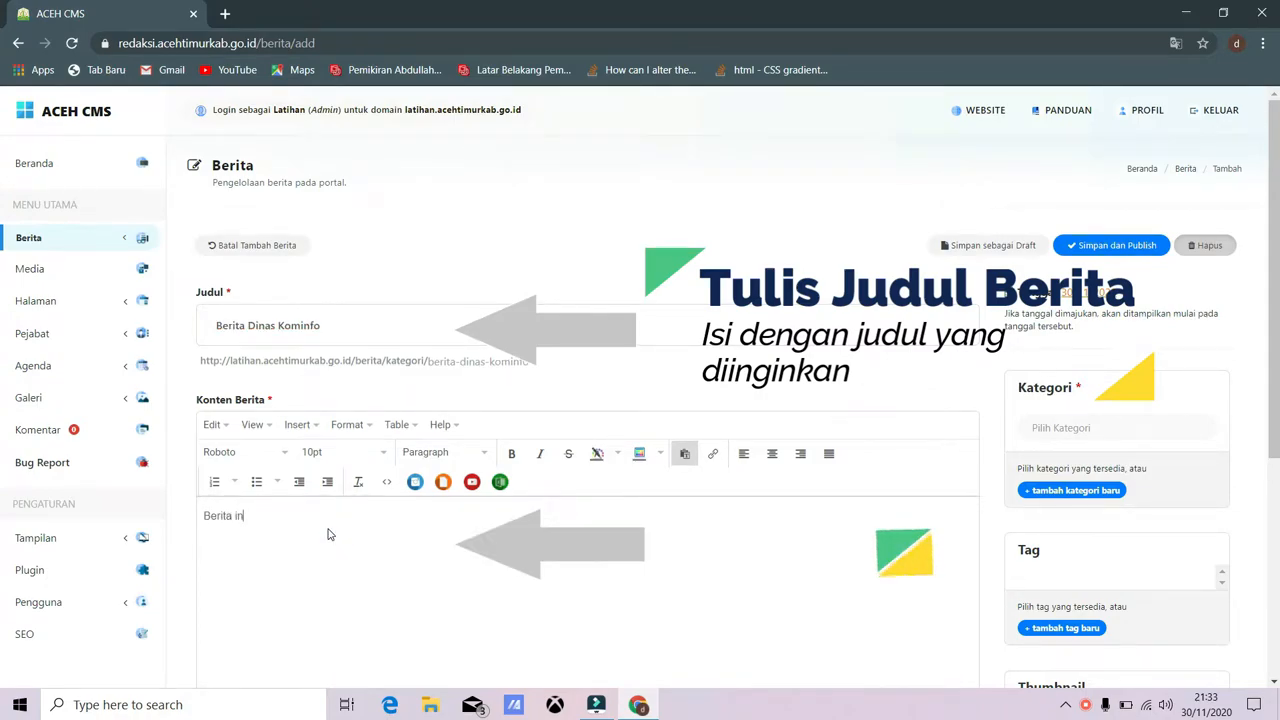
pyautogui.write('i te')
pyautogui.write('nta')
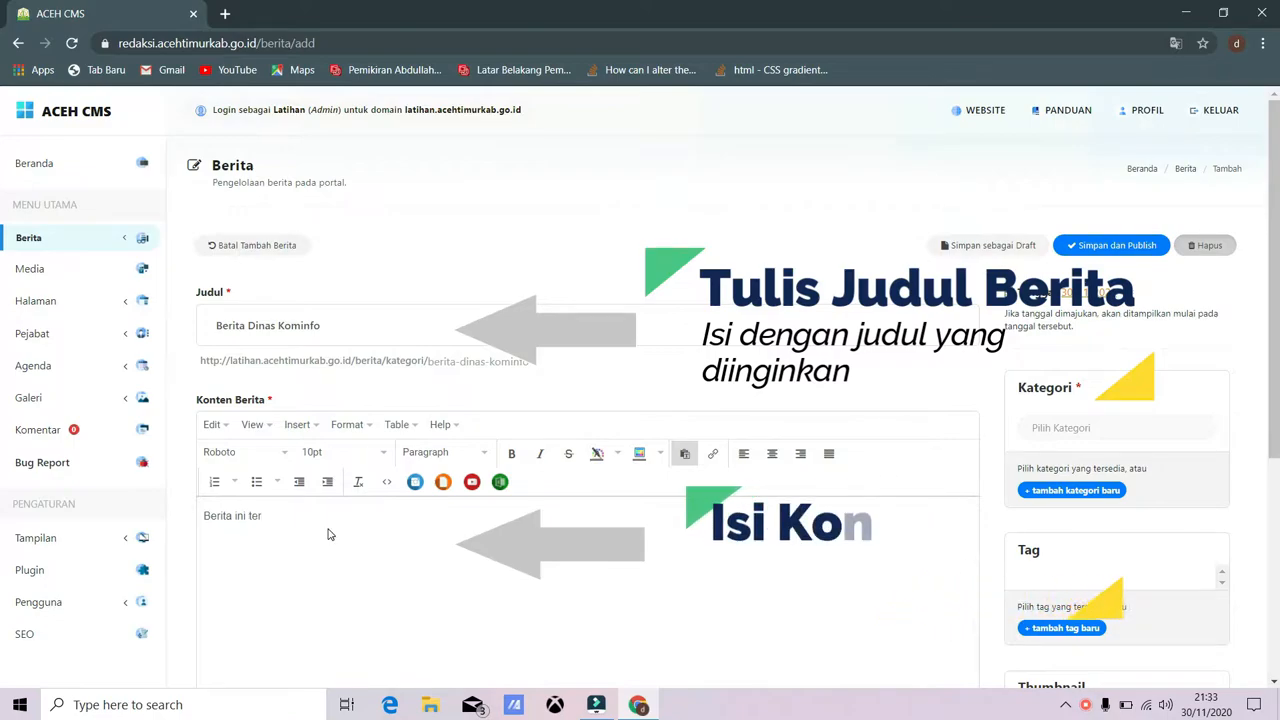
pyautogui.write('ng ')
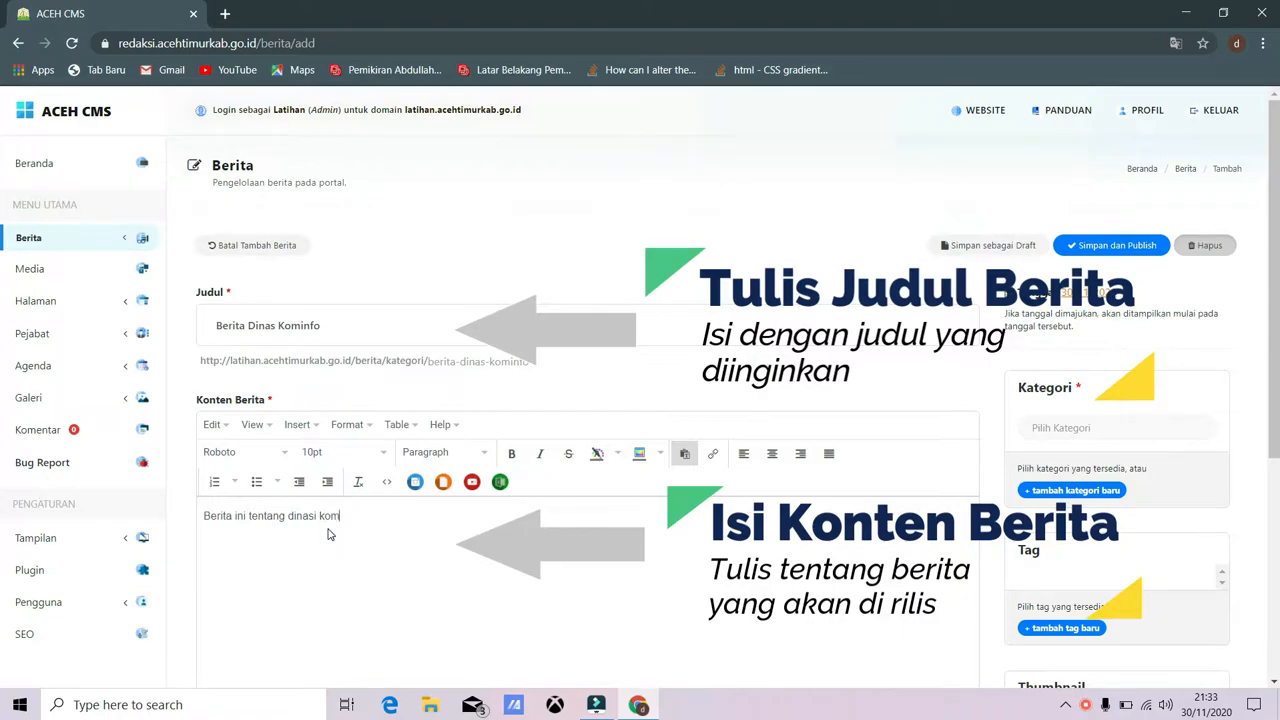
pyautogui.write('dinas ')
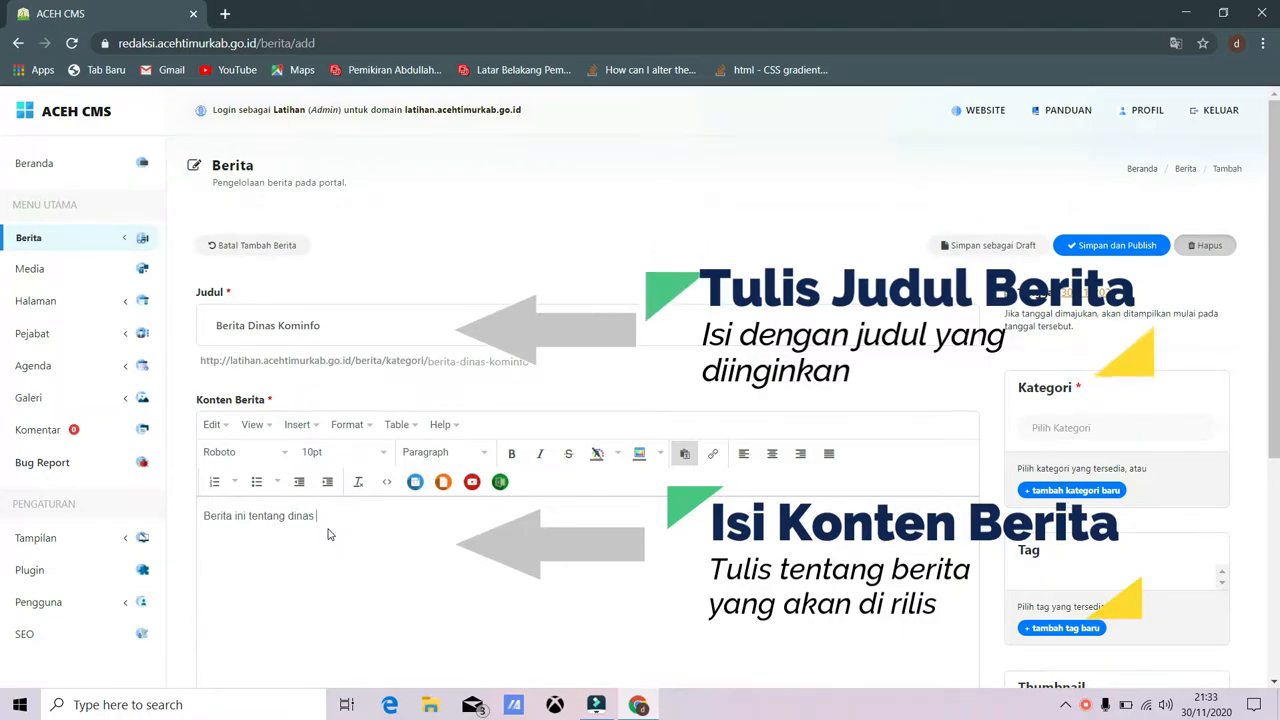
pyautogui.write('kominf')
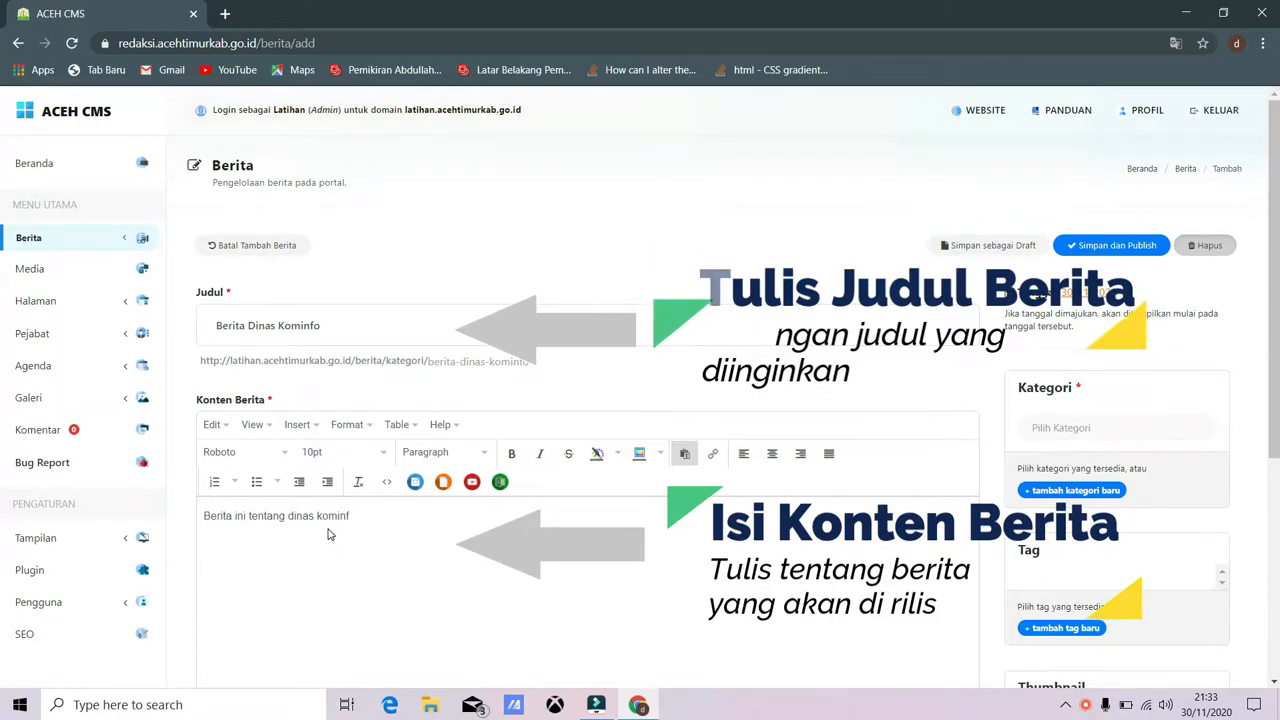
pyautogui.write('o')
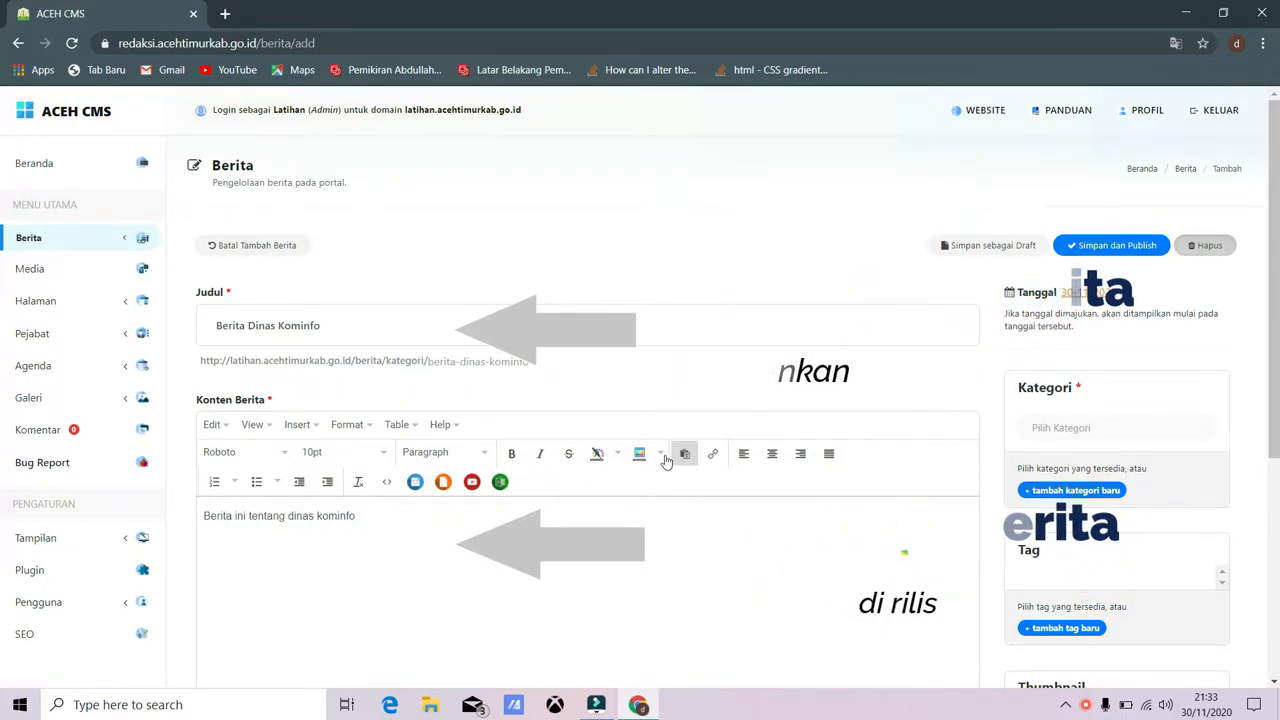
pyautogui.click(1048, 425)
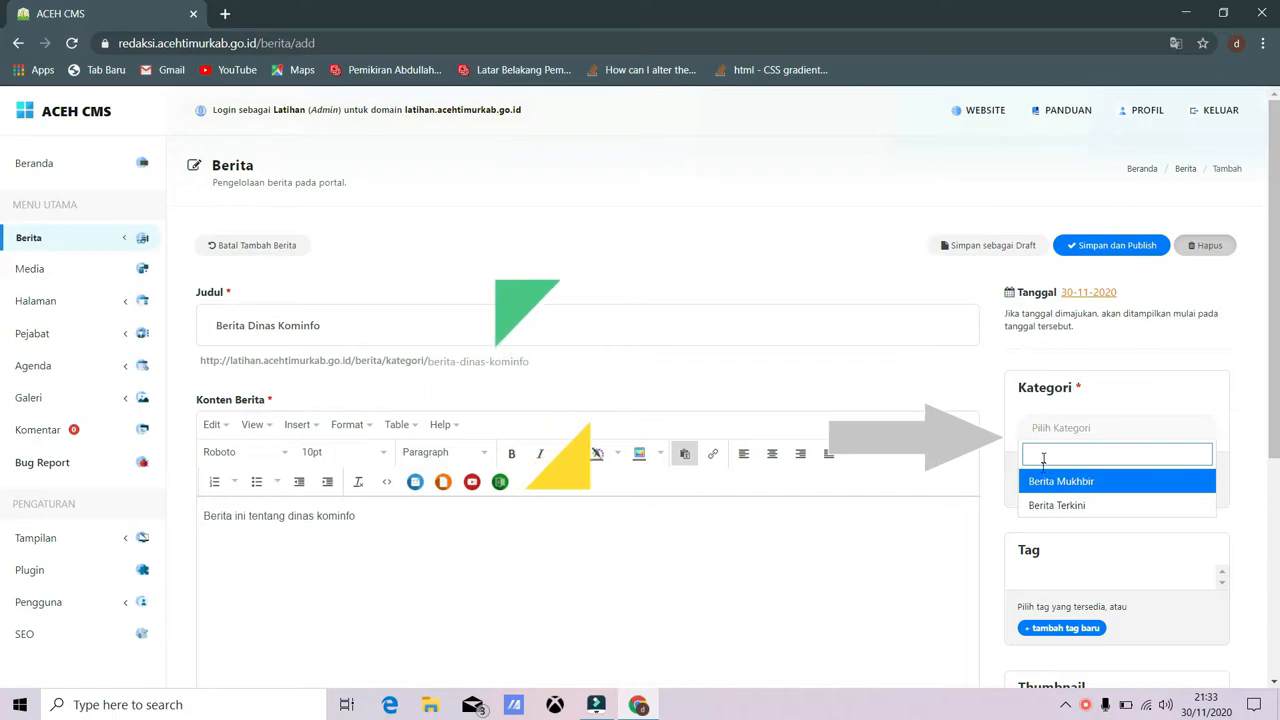
pyautogui.click(1040, 505)
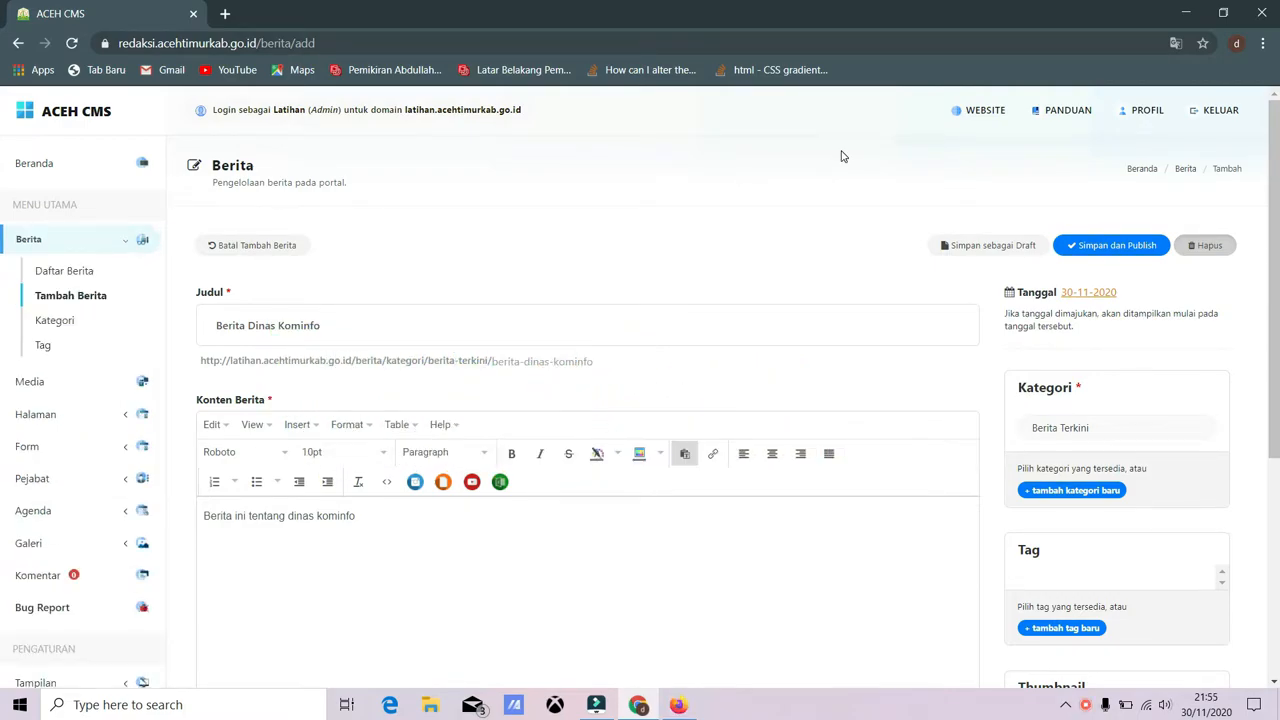
# Fill in both the Meta Keyword and the Meta Deskripsi of the article with "berita kominfo".
pyautogui.scroll(-5, 842, 156)
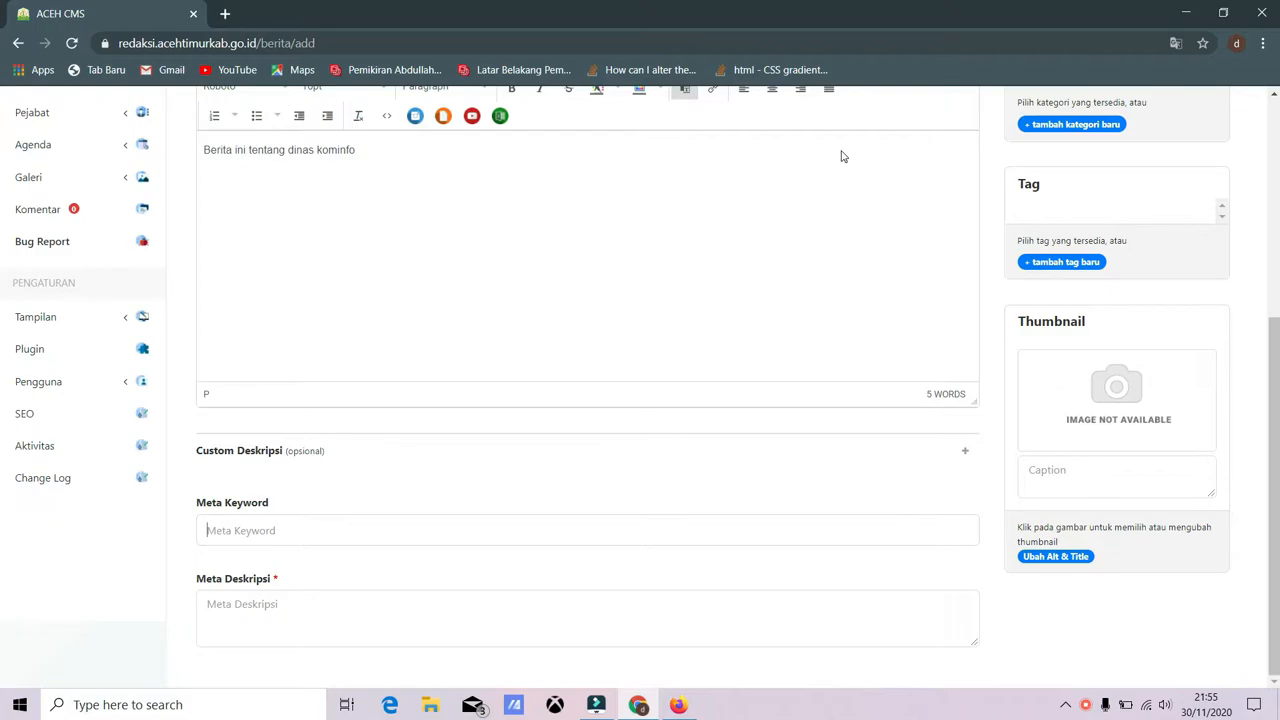
pyautogui.click(279, 529)
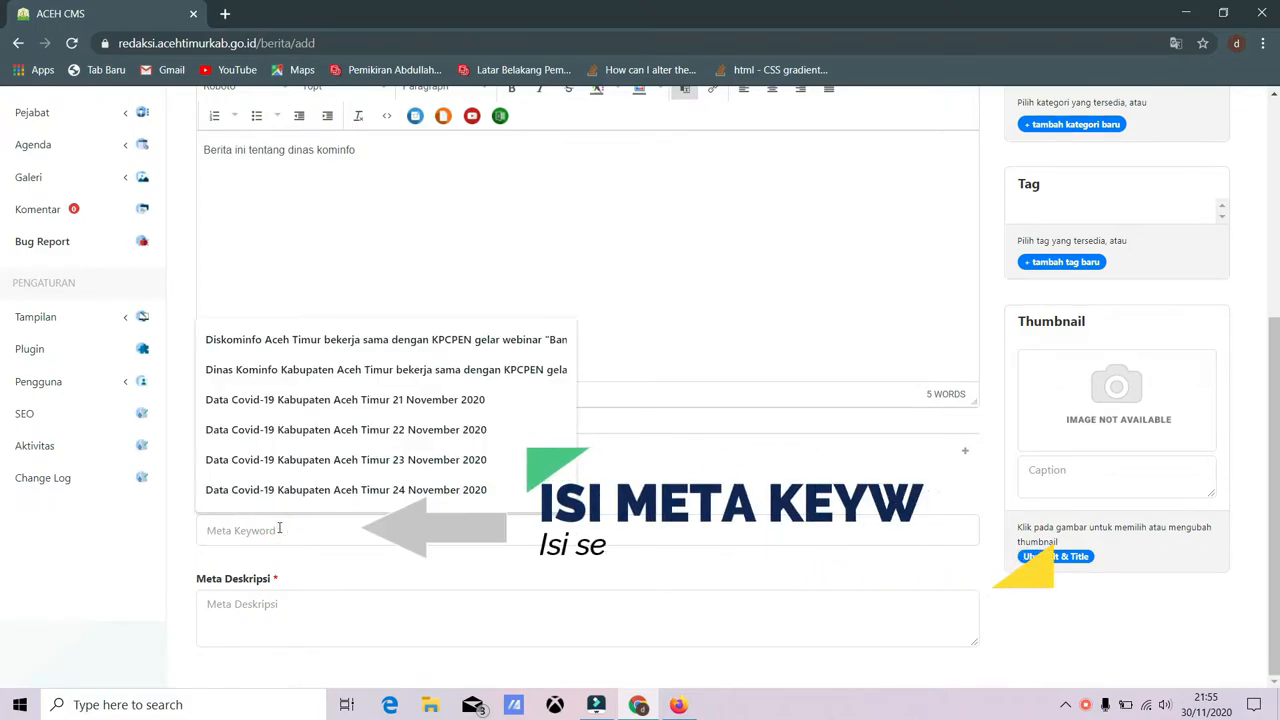
pyautogui.write('berita k')
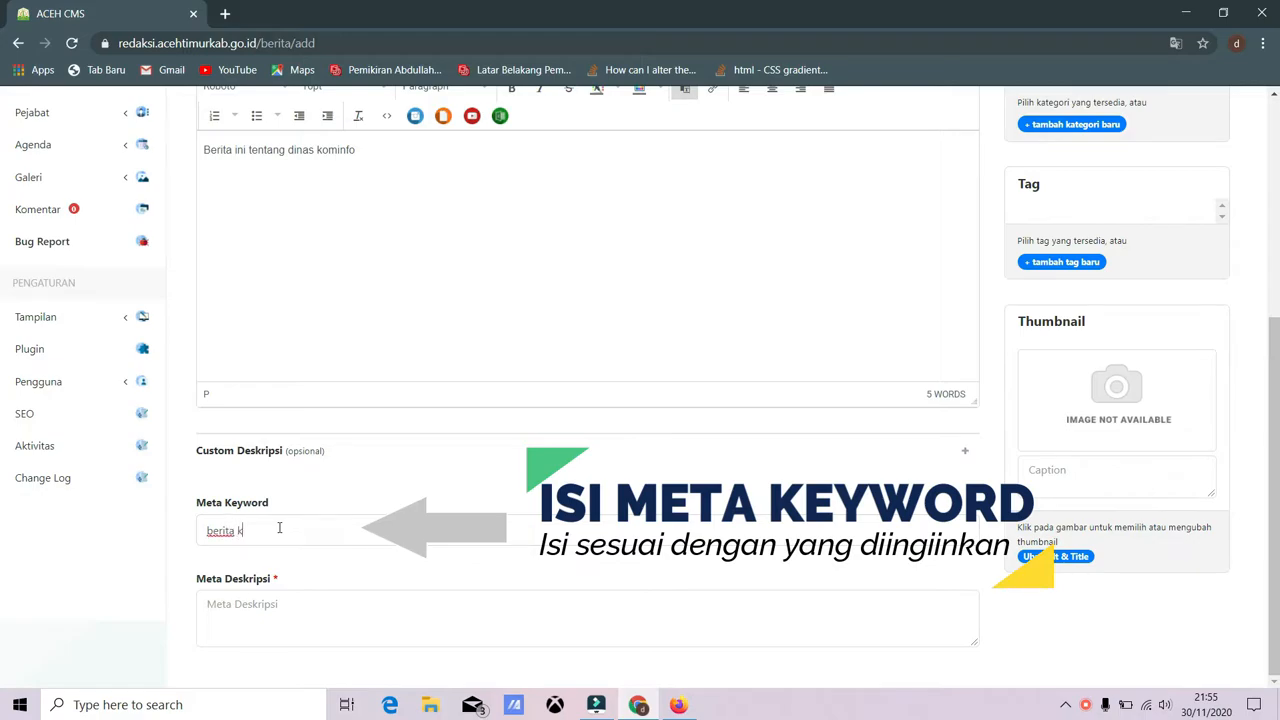
pyautogui.write('ominfo')
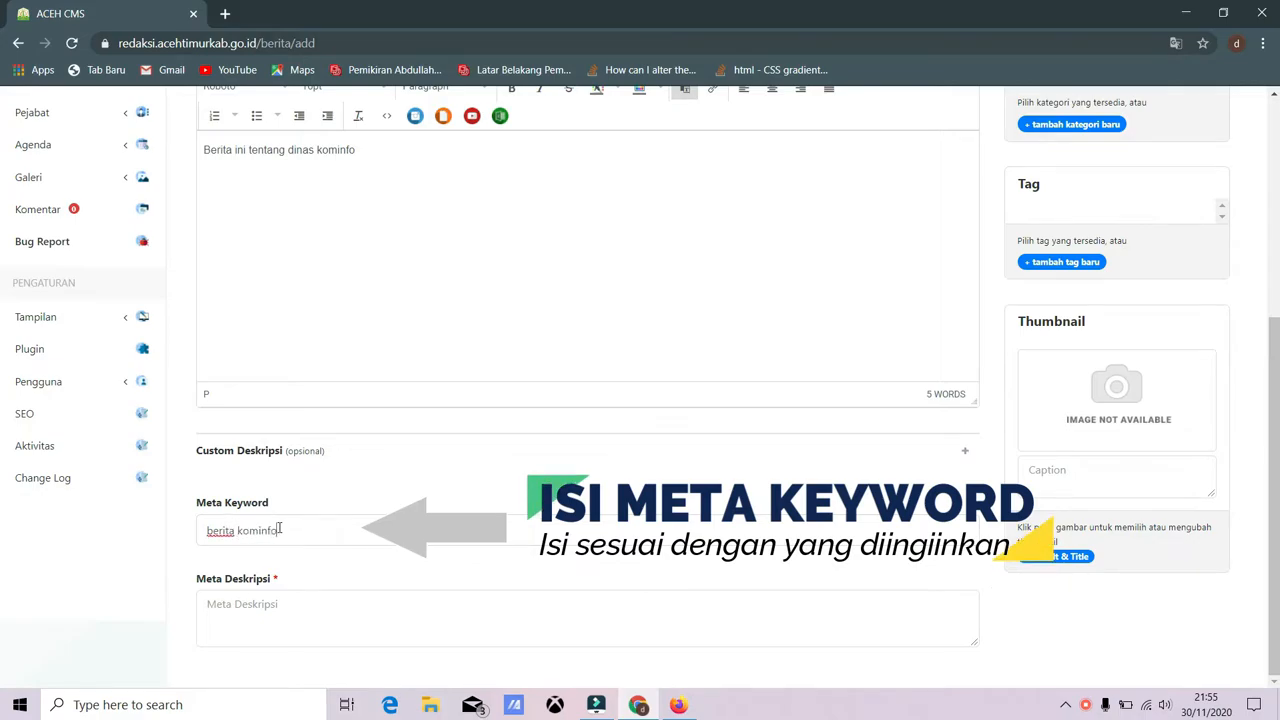
pyautogui.click(239, 611)
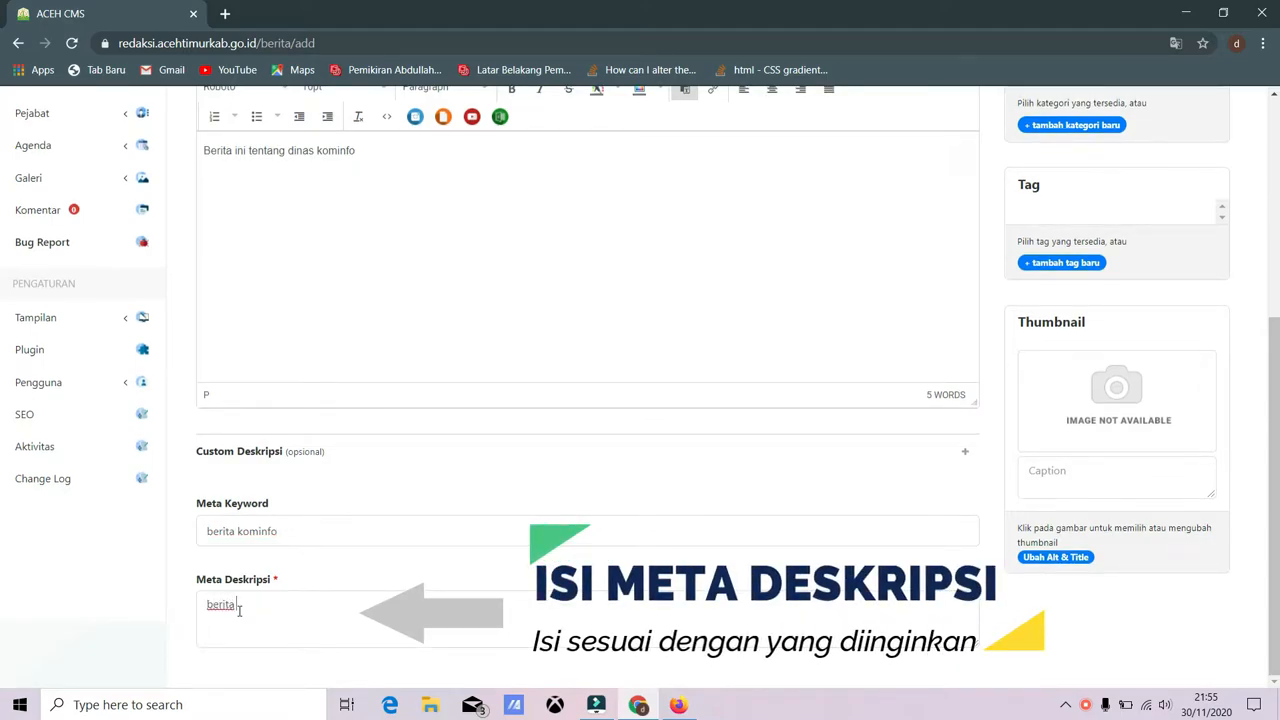
pyautogui.write('berita kominfo')
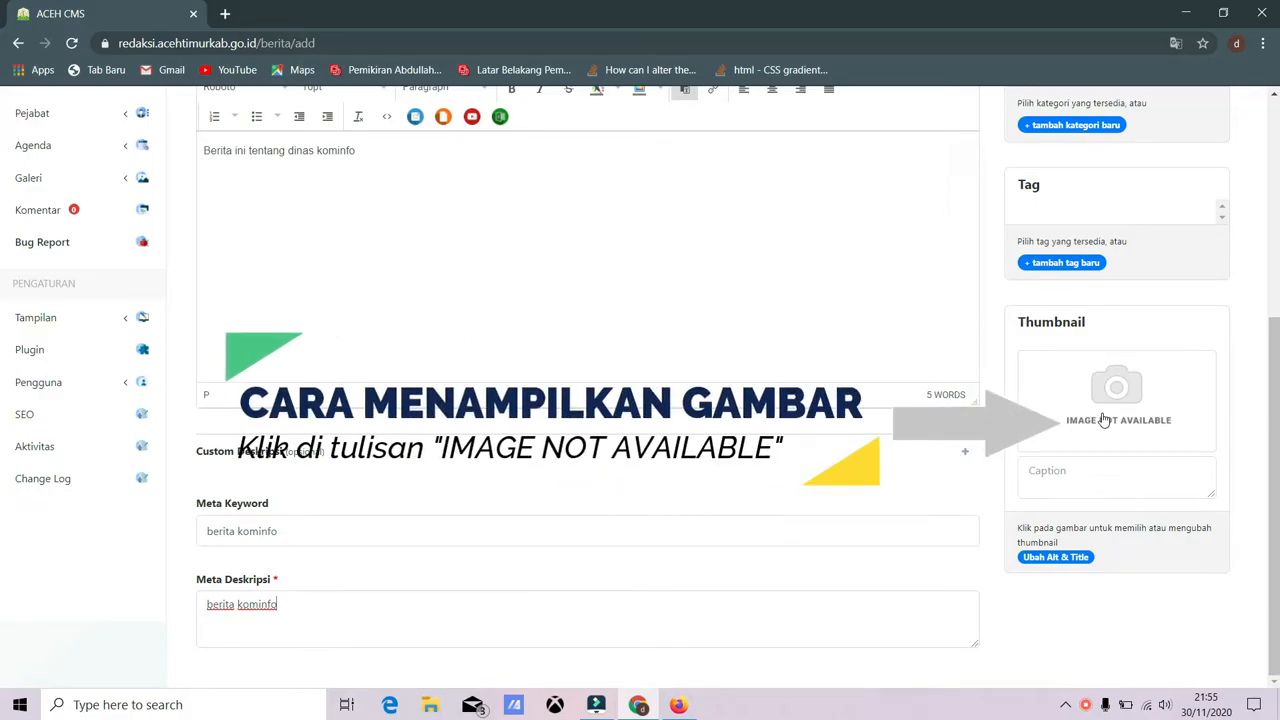
# Upload the image "flayer webinar" from the Covid 19 folder to the media library through the article's thumbnail.
pyautogui.click(1104, 420)
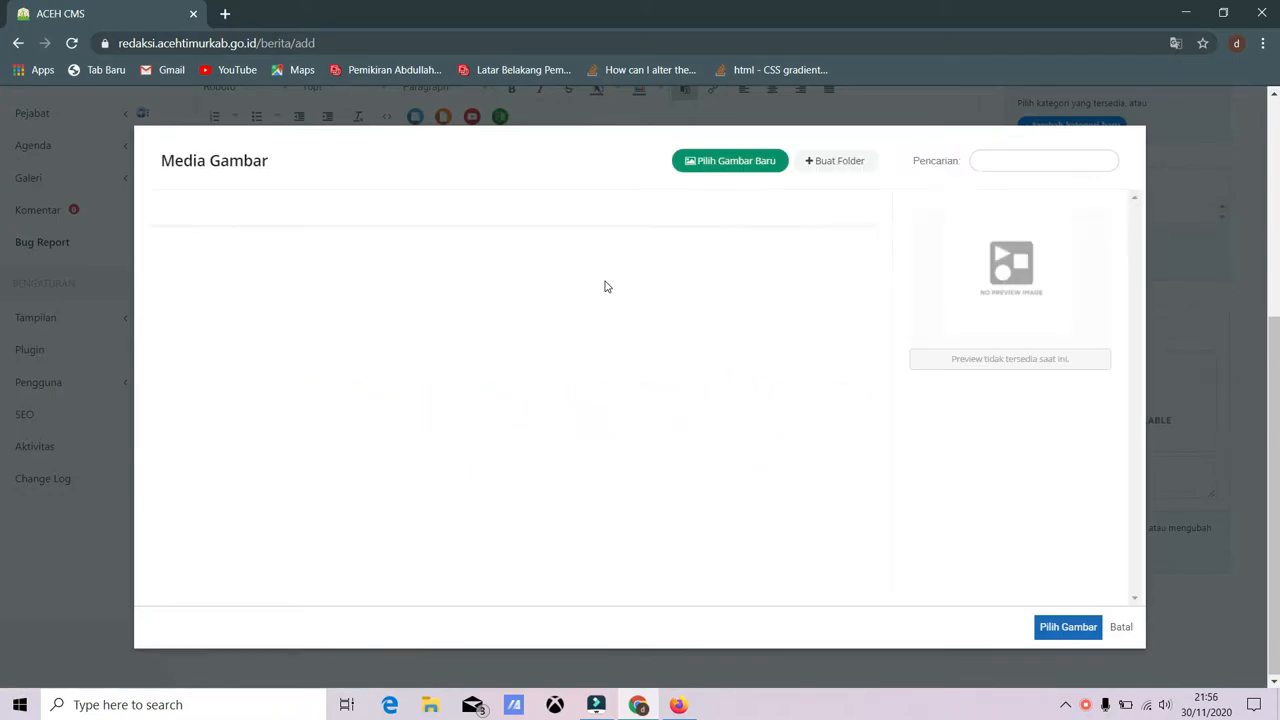
pyautogui.click(716, 172)
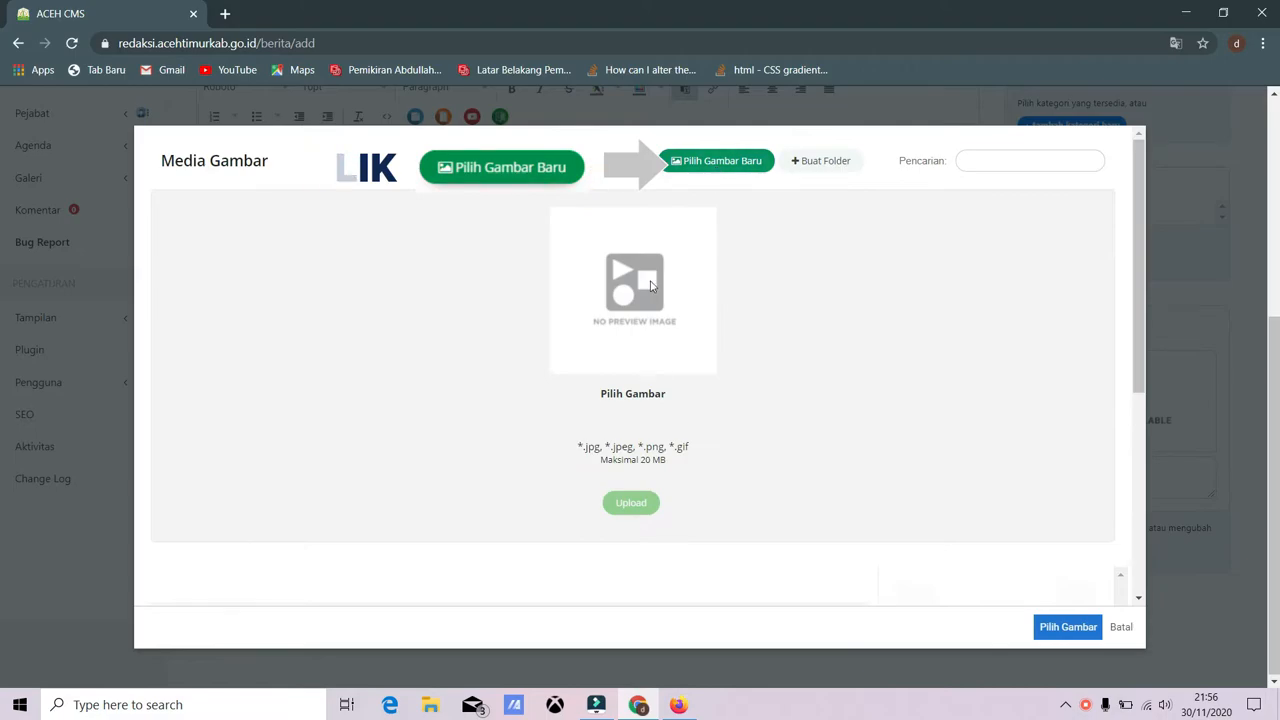
pyautogui.click(648, 285)
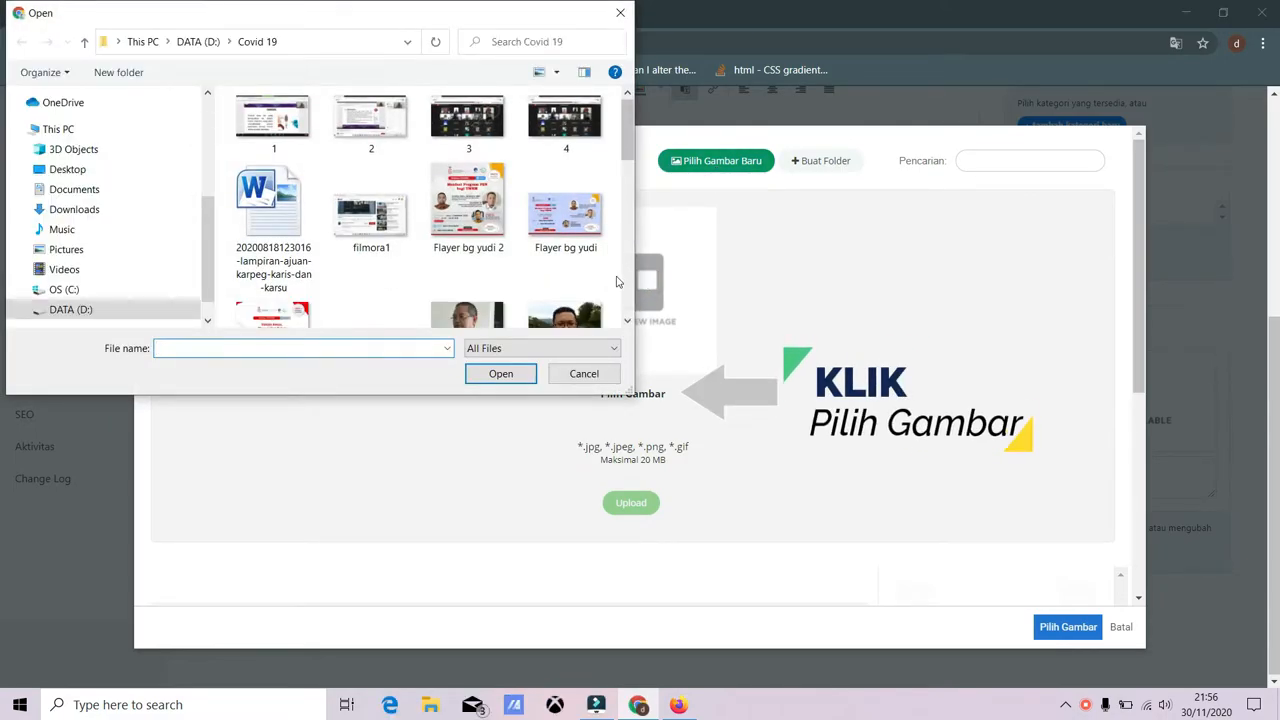
pyautogui.scroll(-3, 620, 281)
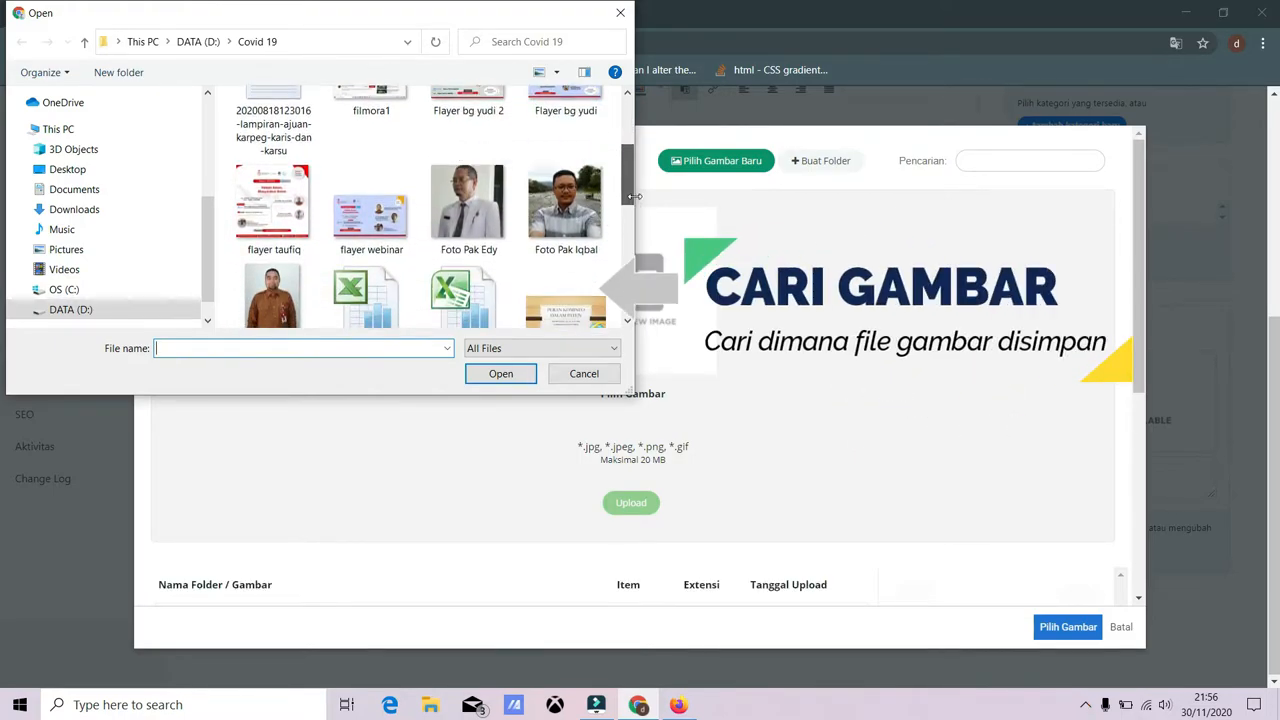
pyautogui.click(371, 205)
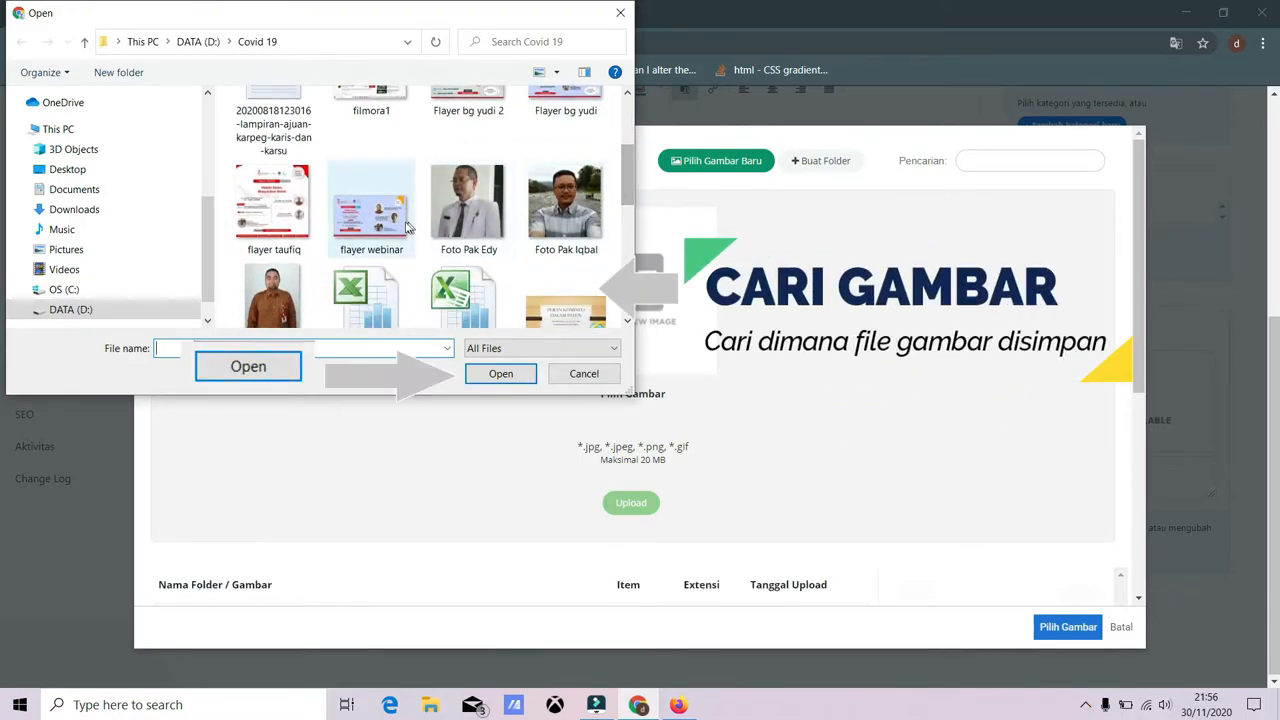
pyautogui.click(503, 374)
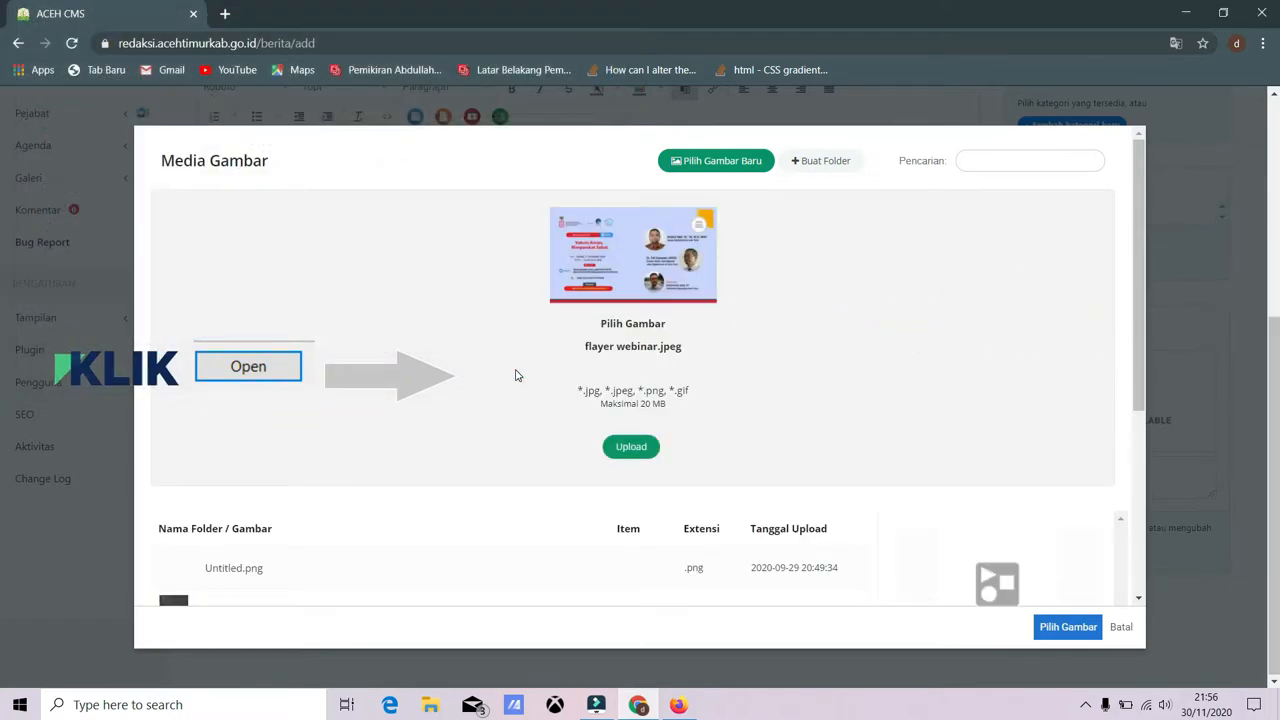
pyautogui.click(631, 448)
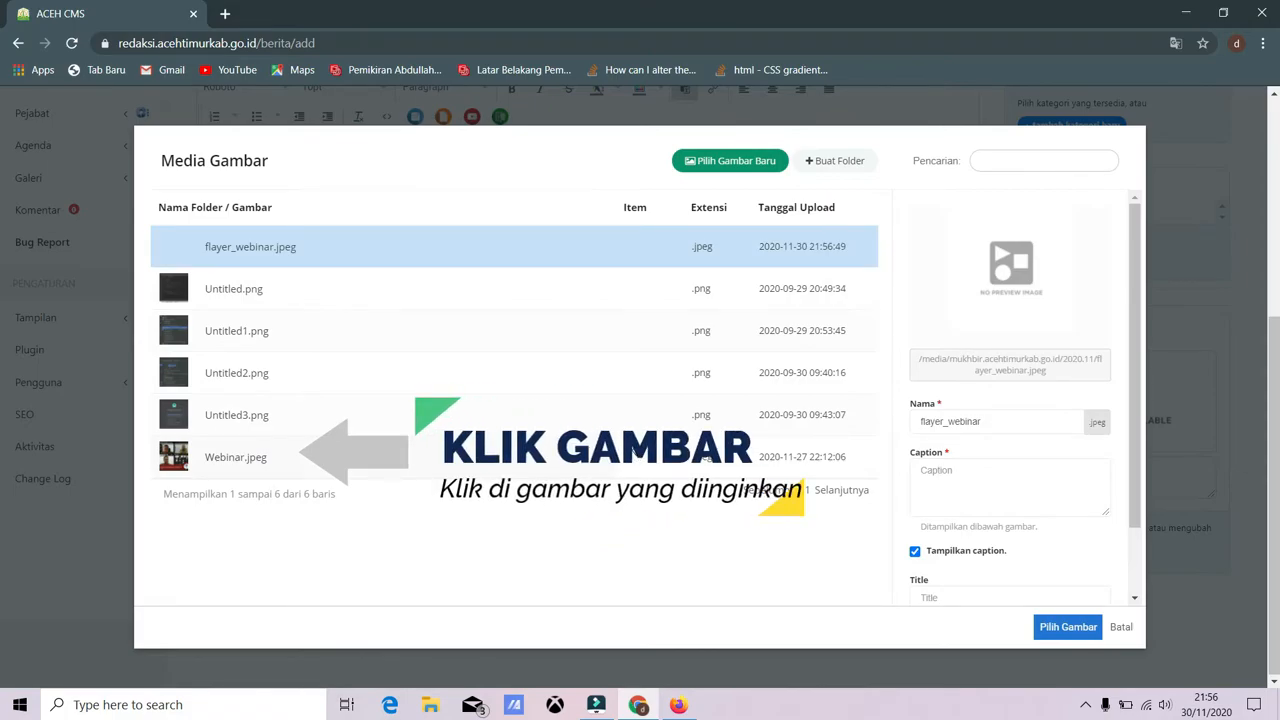
# Choose Webinar.jpeg as the article's thumbnail and save the article as a draft.
pyautogui.click(263, 457)
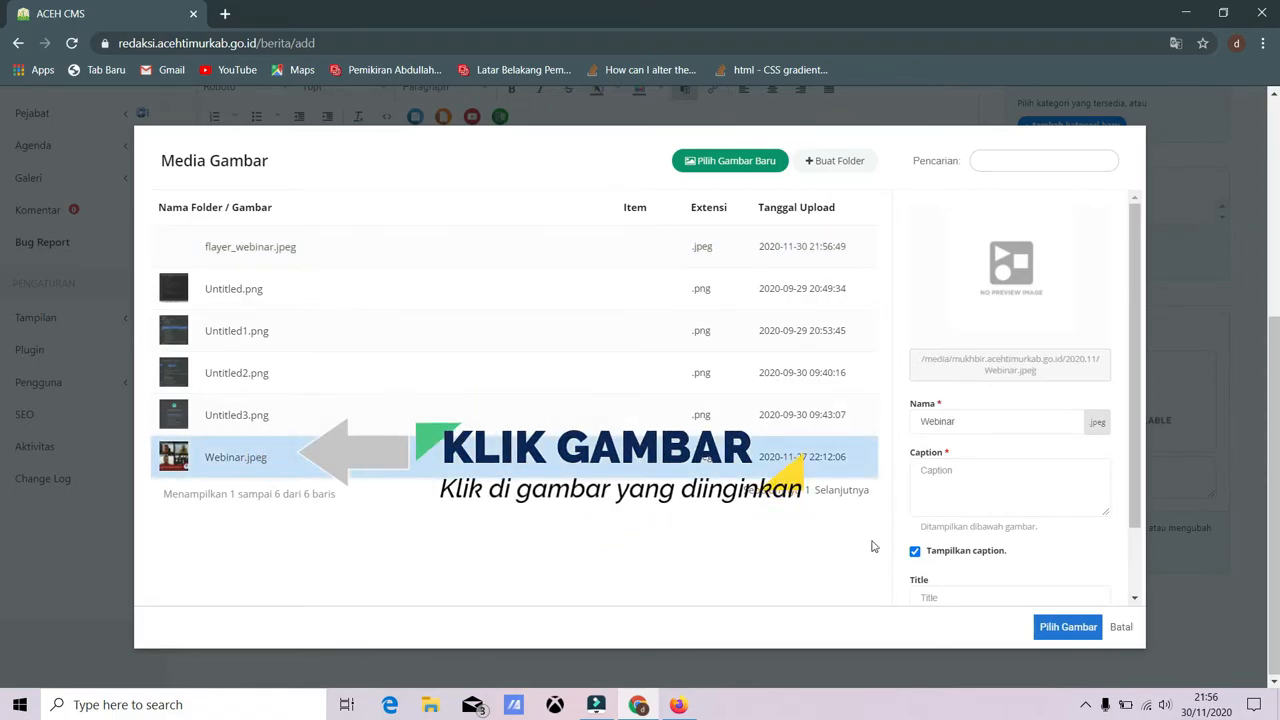
pyautogui.click(1067, 626)
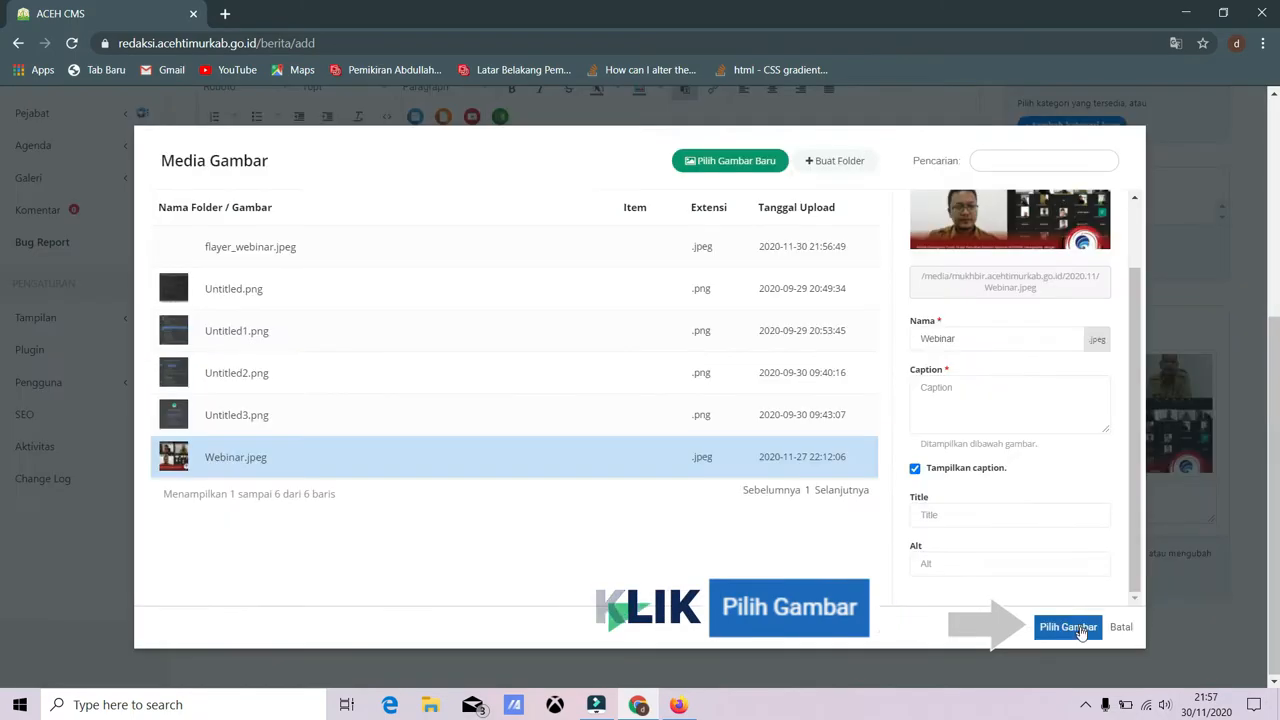
pyautogui.click(1067, 626)
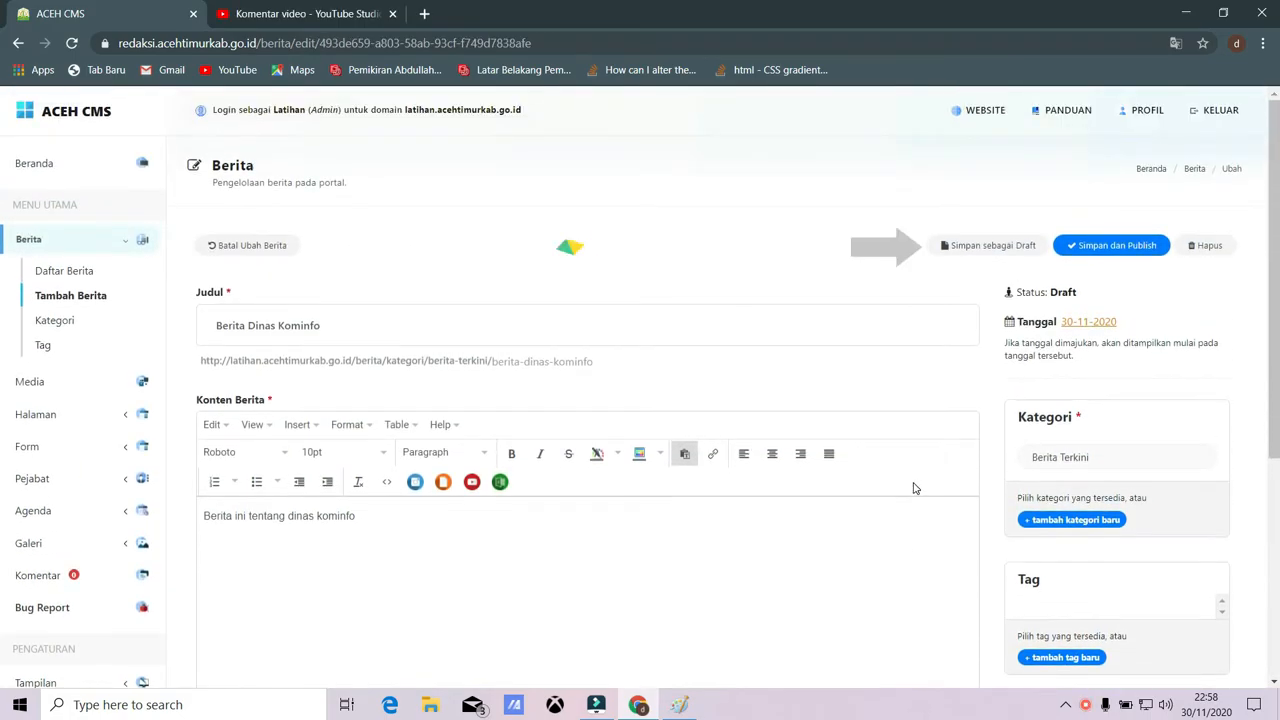
pyautogui.click(977, 250)
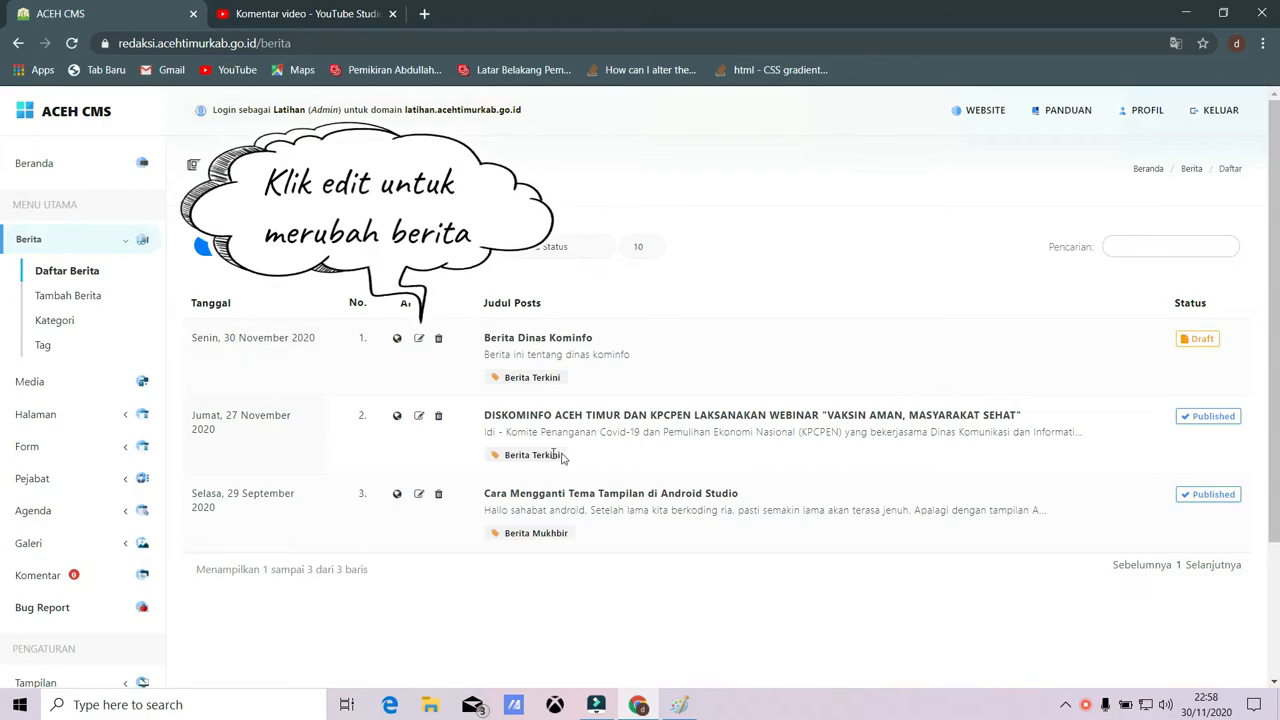
# Reopen the Berita Dinas Kominfo draft from the news list for editing and publish it.
pyautogui.click(418, 341)
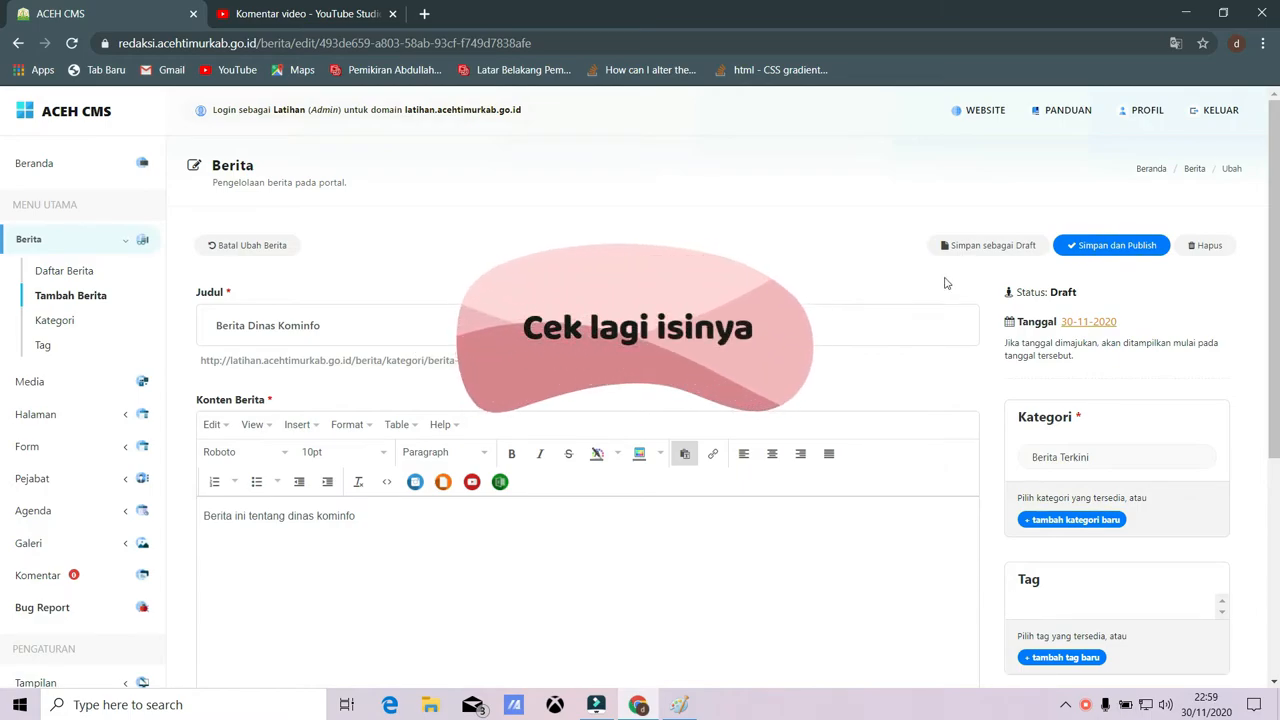
pyautogui.click(1106, 246)
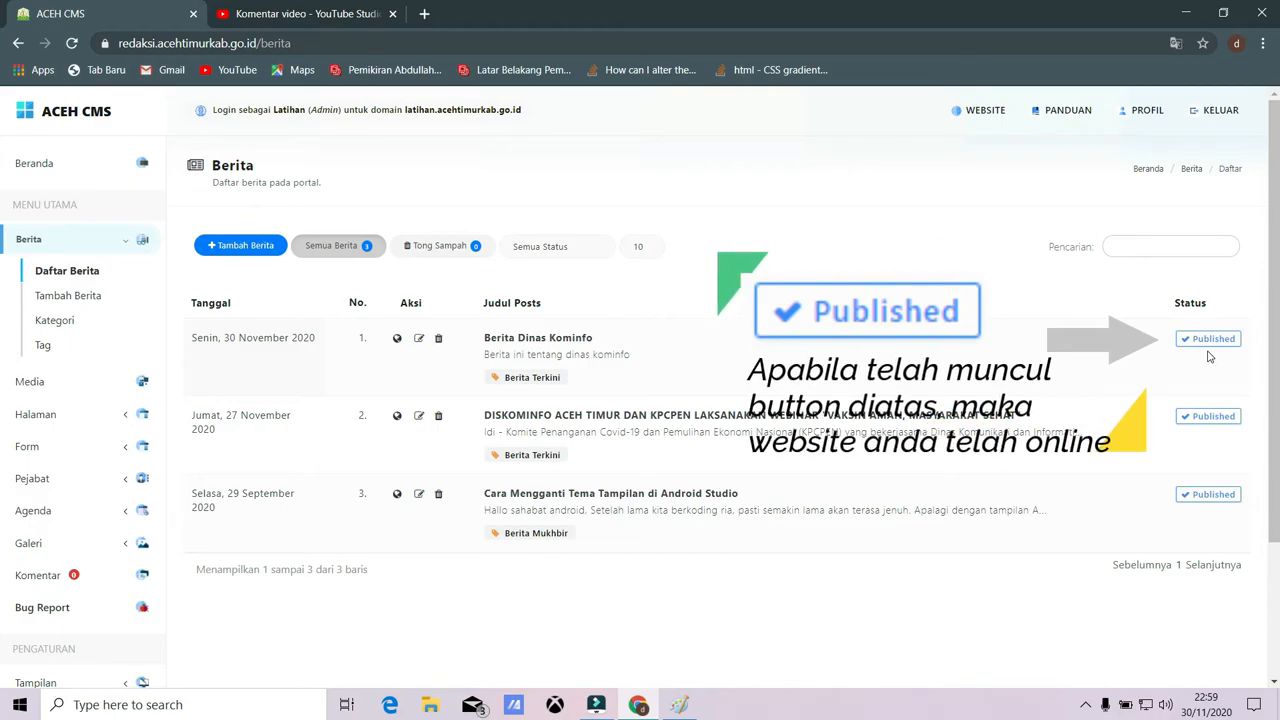
# Open the public website and check the news sections on its home page for the Berita Dinas Kominfo article.
pyautogui.click(968, 118)
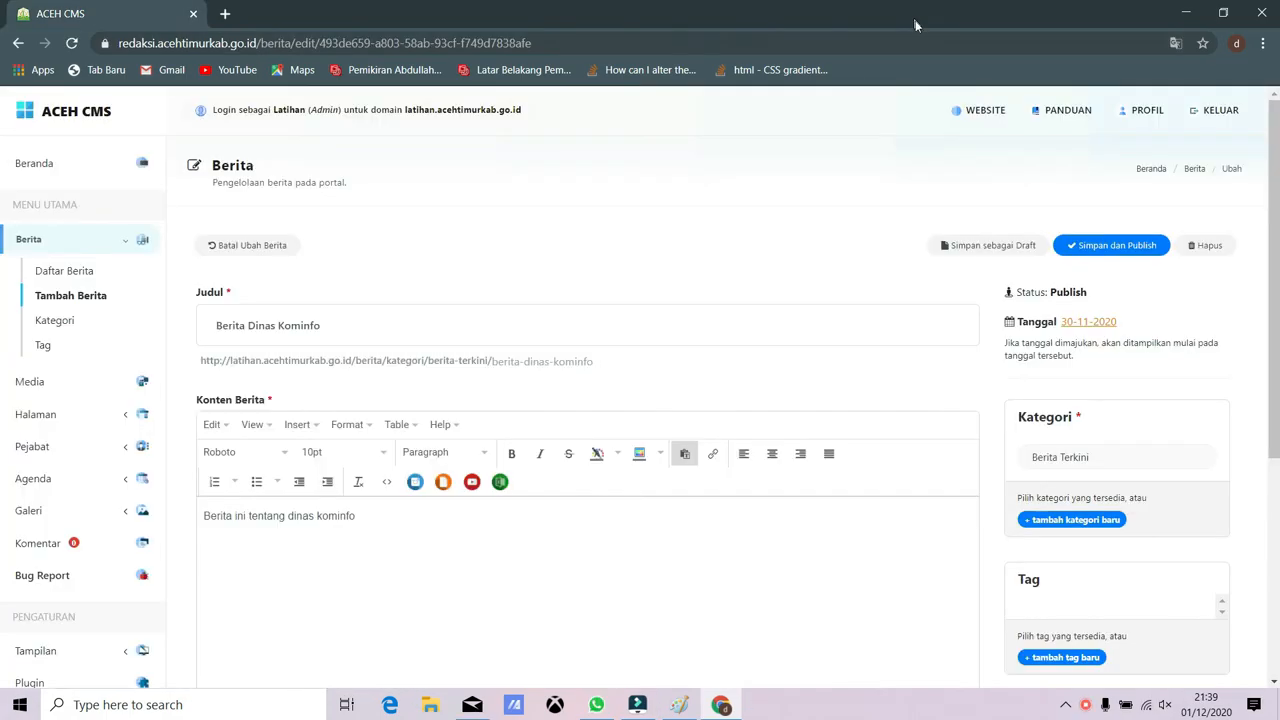
pyautogui.click(962, 112)
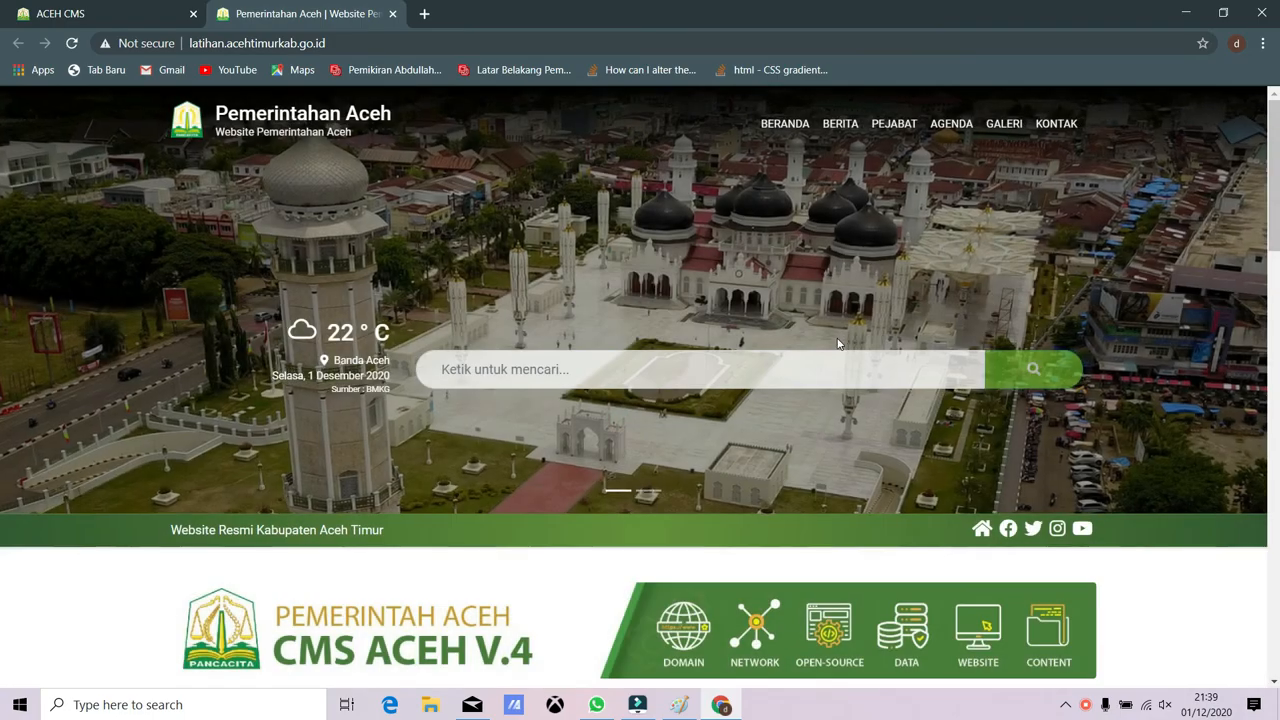
pyautogui.scroll(-4, 835, 337)
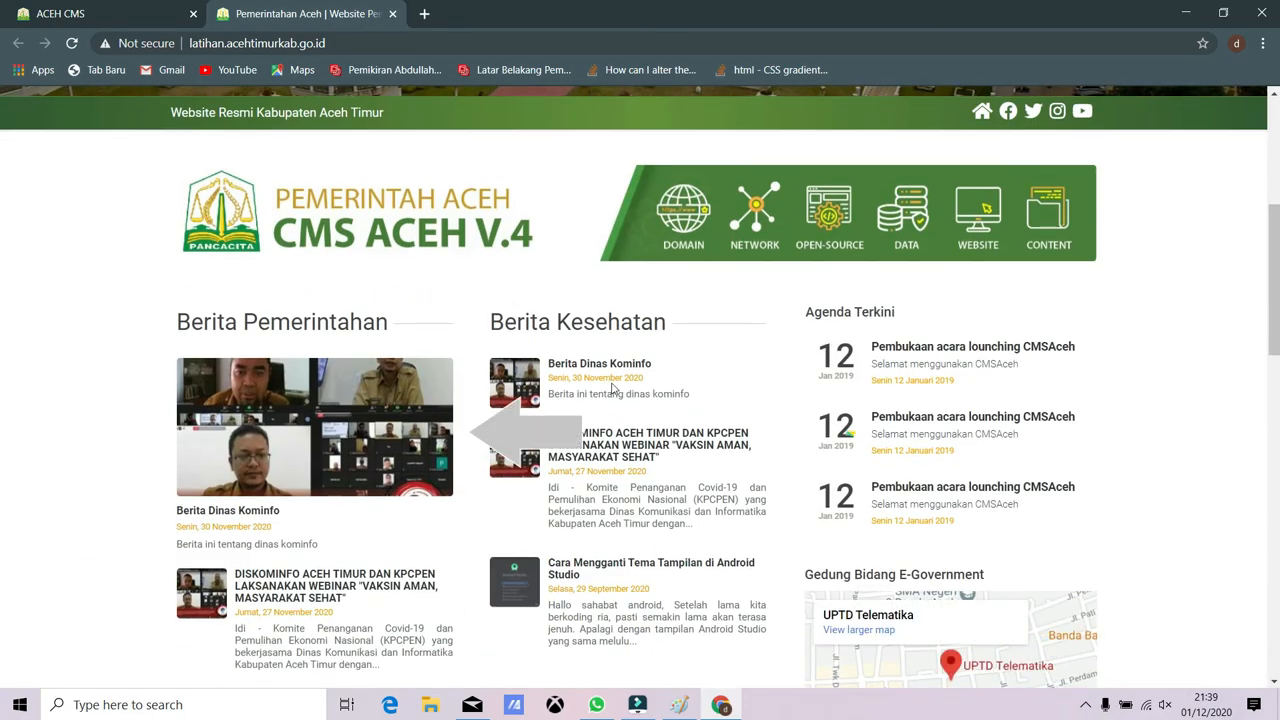